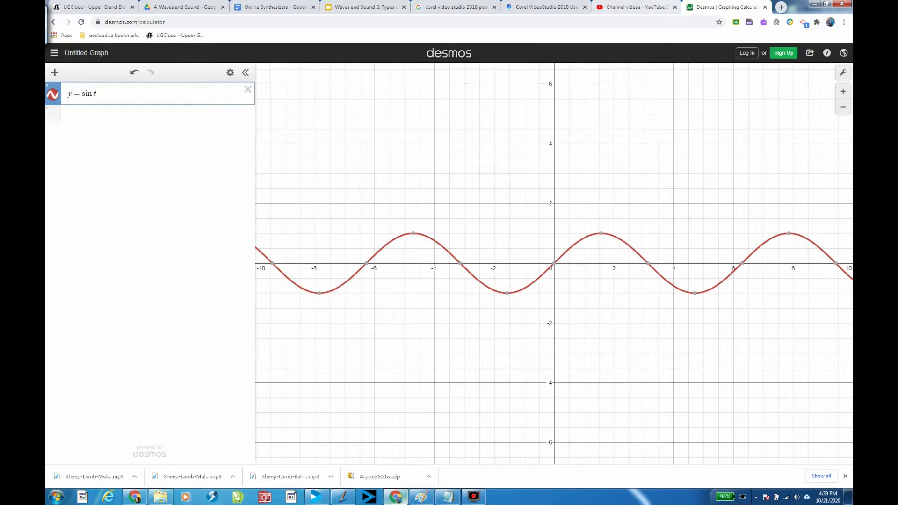
- Check the graph's angle unit setting and examine where the curve y = sin t crosses the x-axis just past 3
left_click(844, 76)
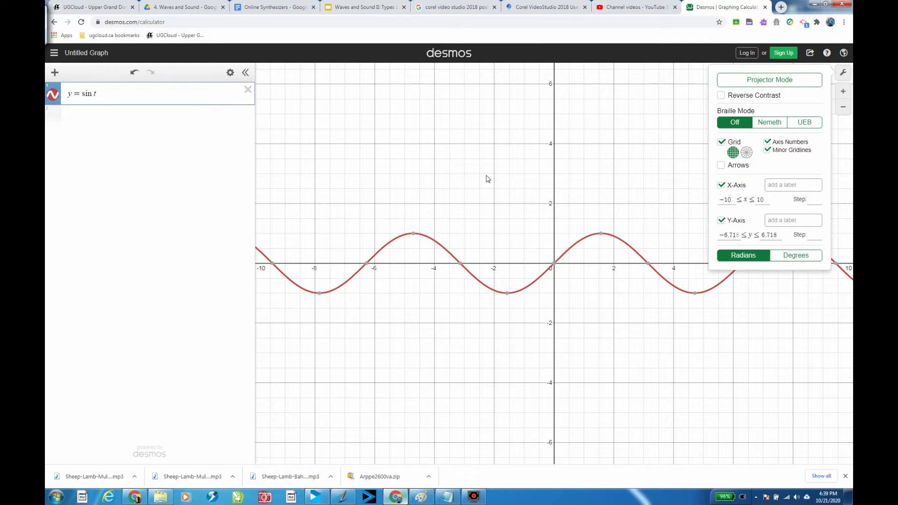
left_click(571, 184)
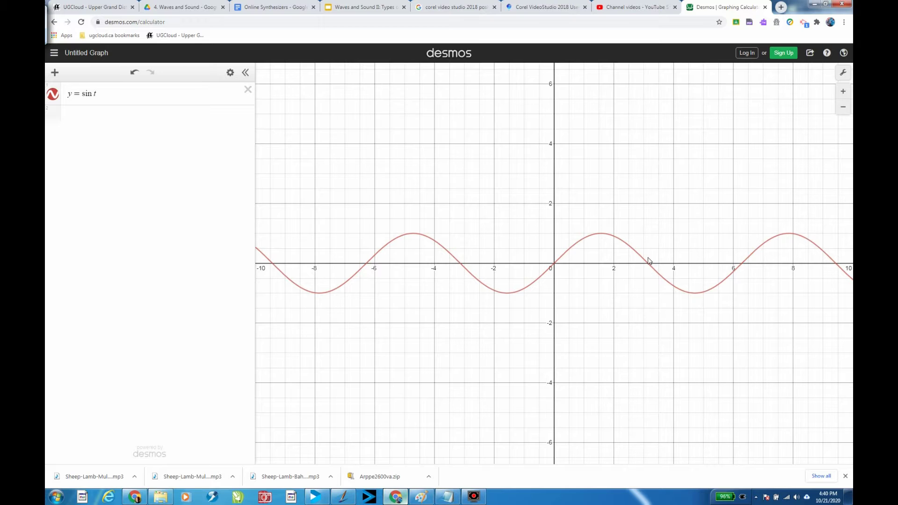
scroll(652, 264, "up", 3)
scroll(653, 265, "up", 5)
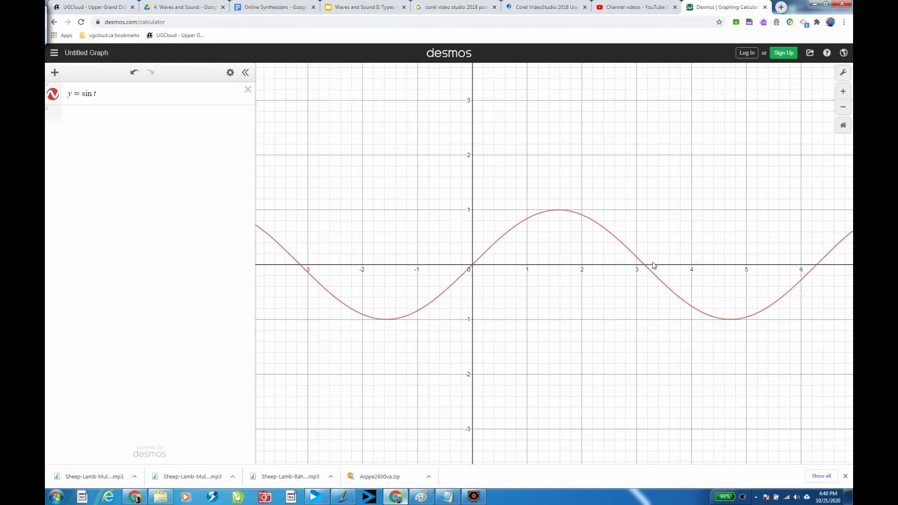
scroll(652, 265, "up", 6)
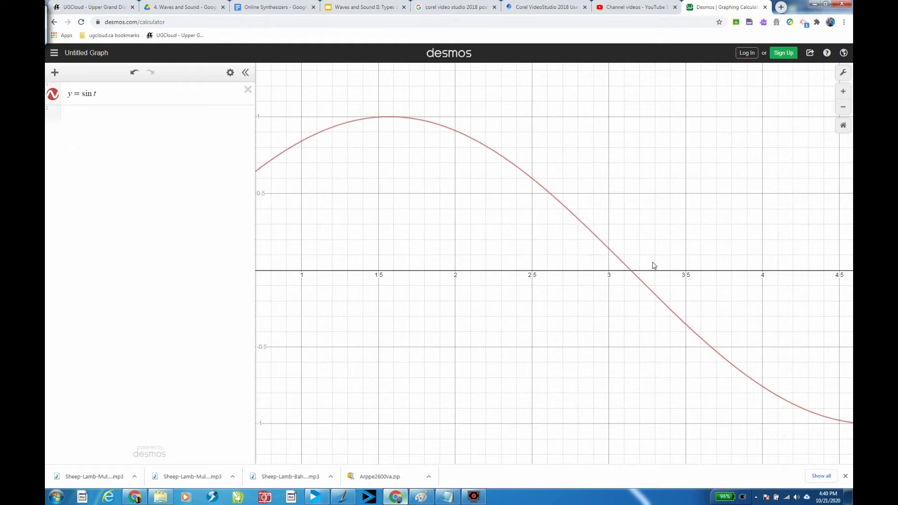
scroll(617, 283, "up", 1)
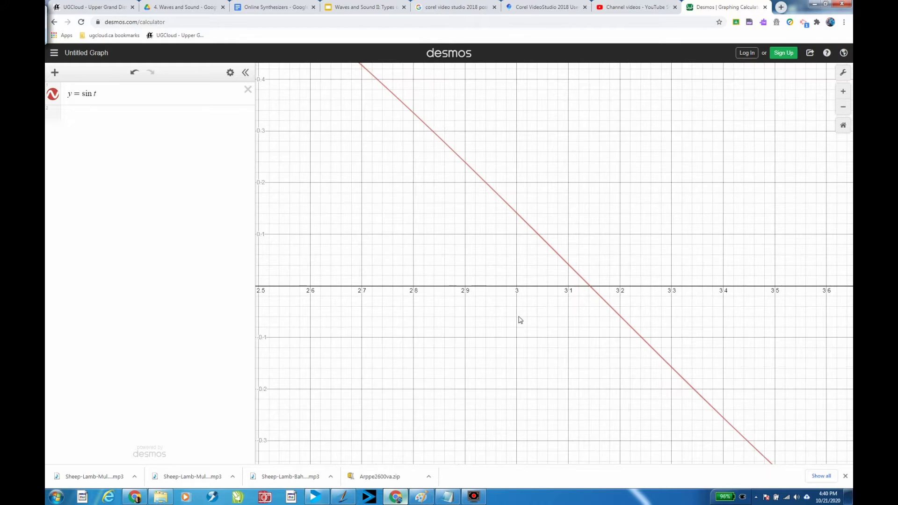
scroll(592, 286, "up", 3)
scroll(594, 286, "up", 6)
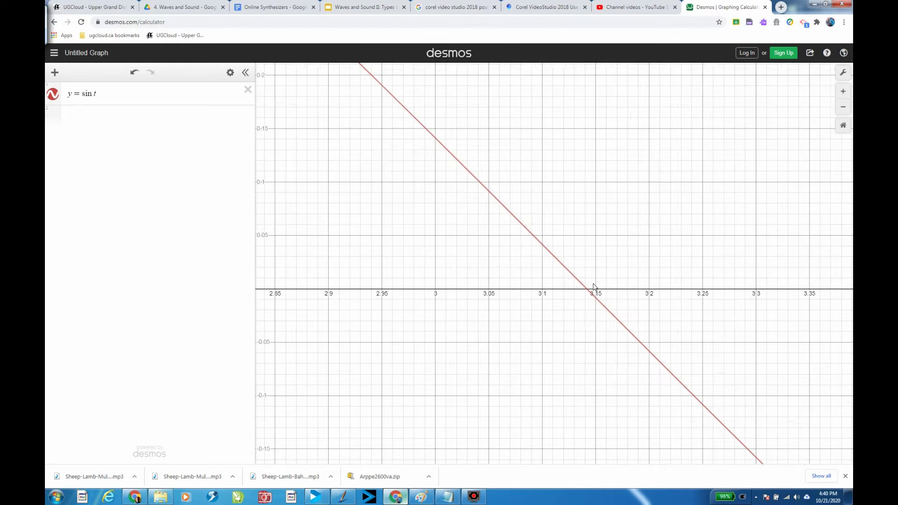
scroll(594, 286, "up", 1)
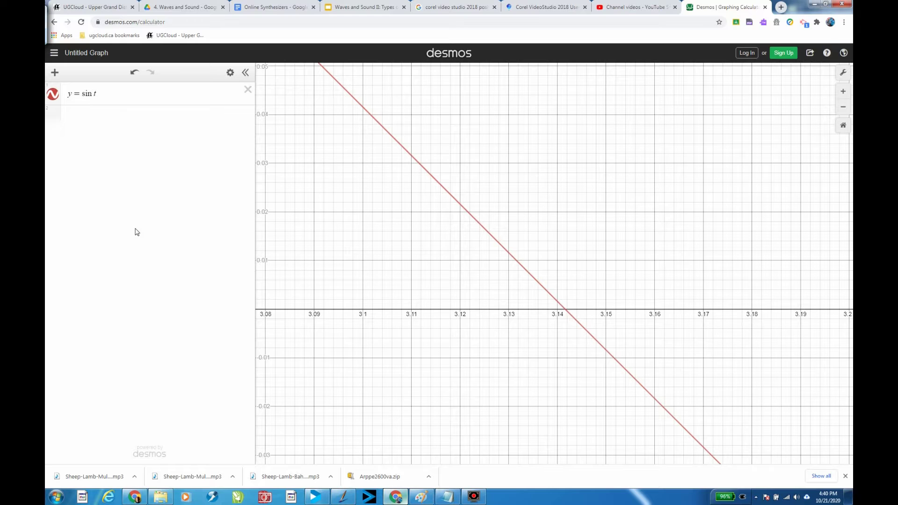
scroll(455, 271, "down", 1)
scroll(499, 350, "down", 7)
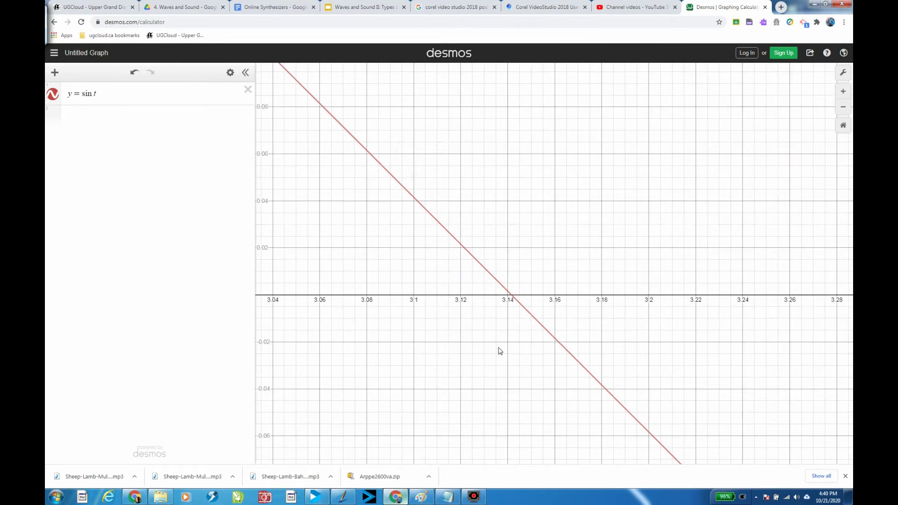
scroll(545, 368, "down", 8)
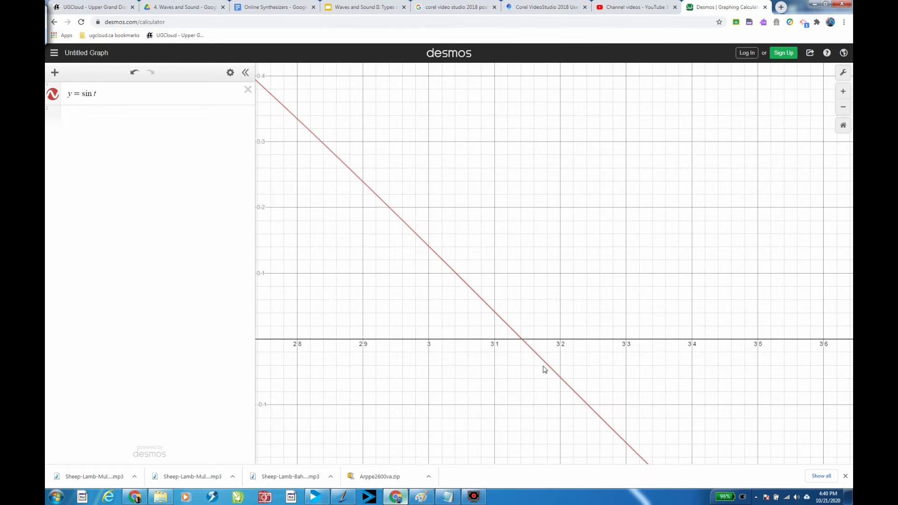
scroll(550, 366, "down", 5)
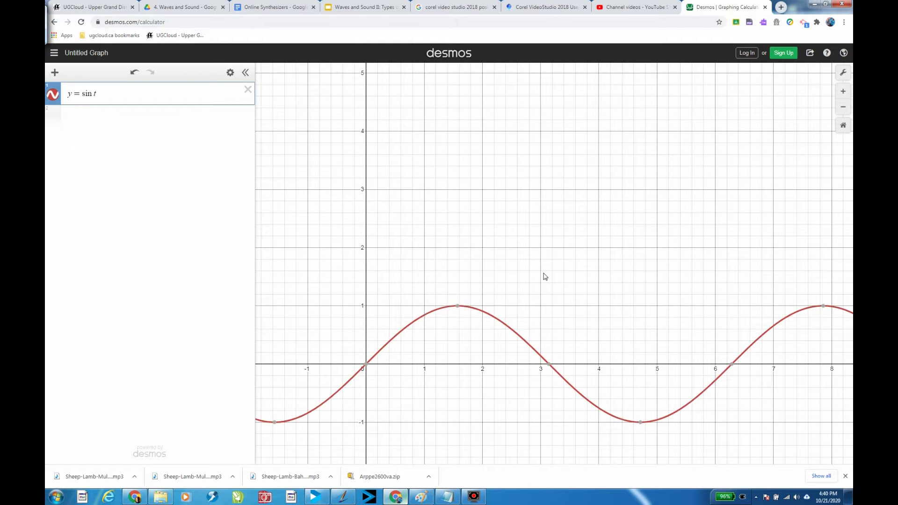
- Change the sine expression to y = sin 2πt and inspect where its first full cycle ends on the x-axis
left_click(94, 96)
type("2")
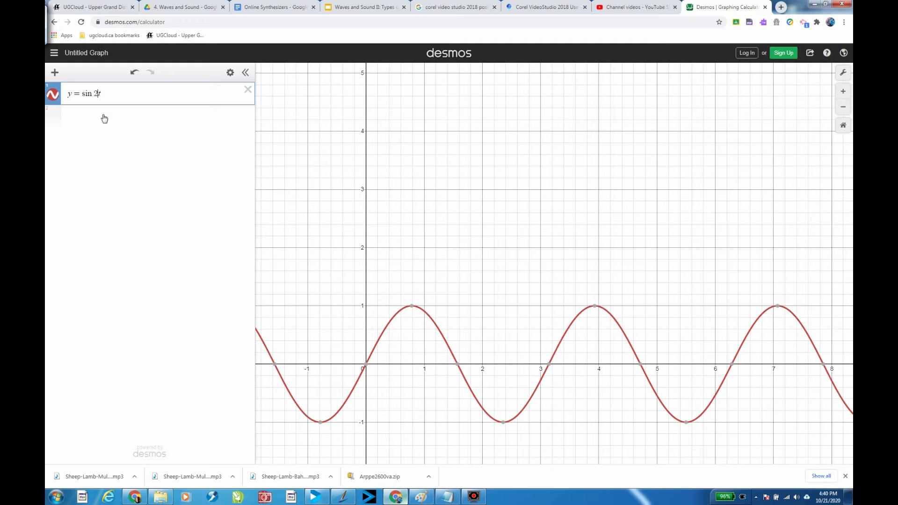
type("pi")
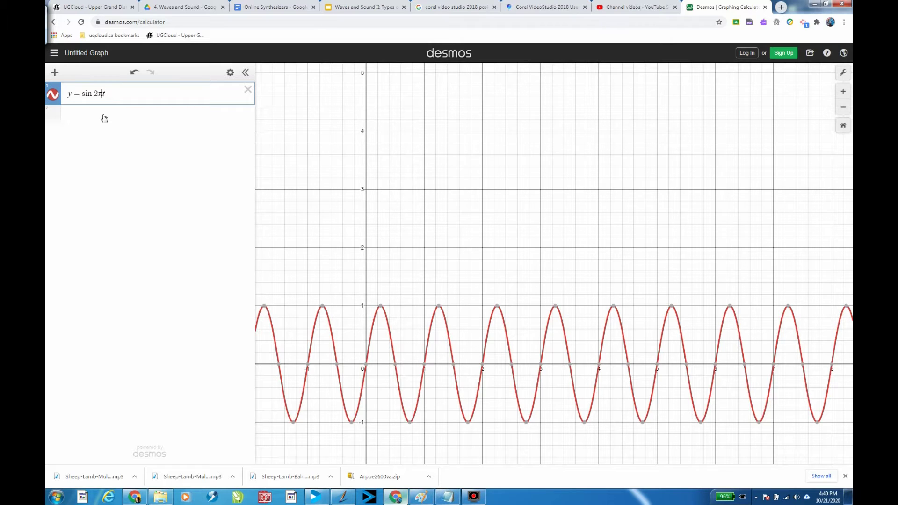
scroll(447, 386, "up", 3)
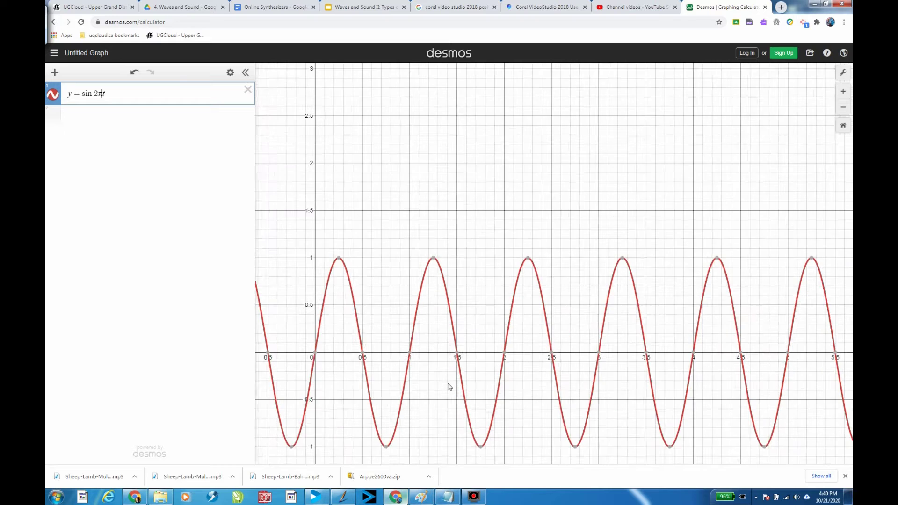
scroll(448, 385, "up", 2)
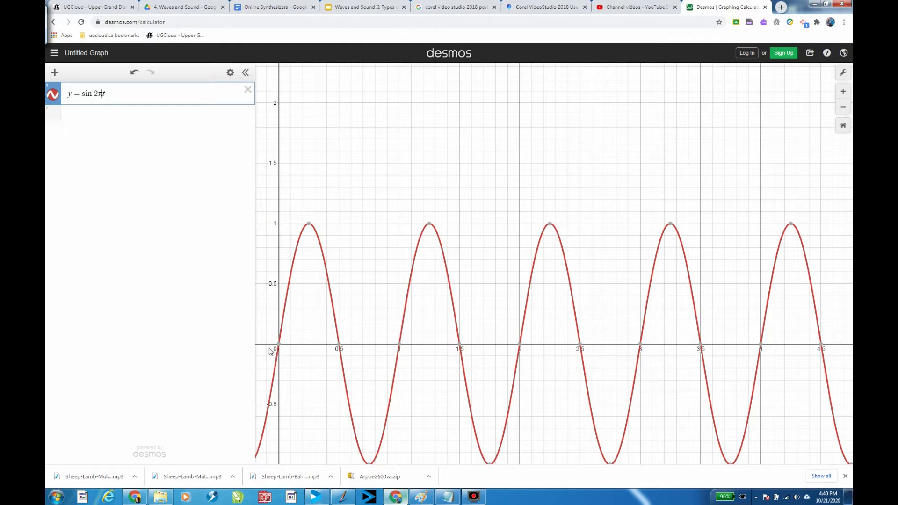
mouse_move(400, 345)
- Delete the variable t from the sine expression and enter it again
left_click(113, 95)
key("BackSpace")
type("x")
key("BackSpace")
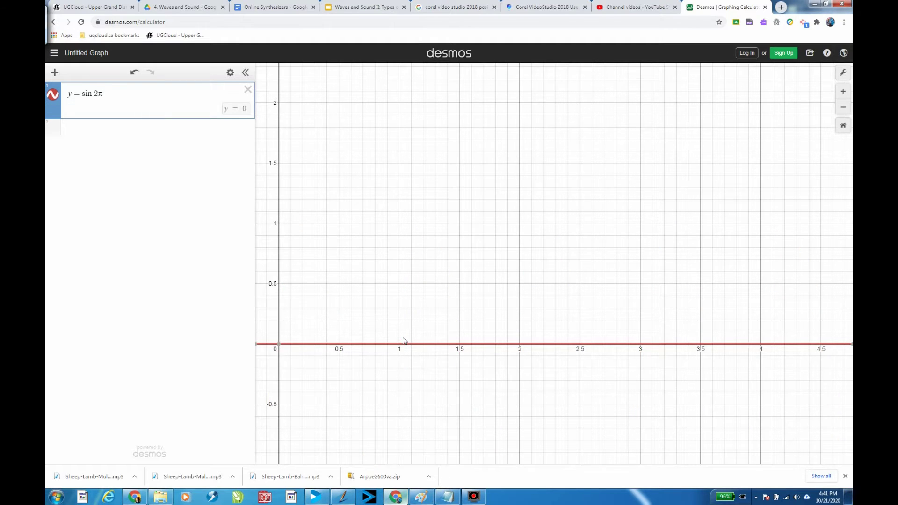
type("x")
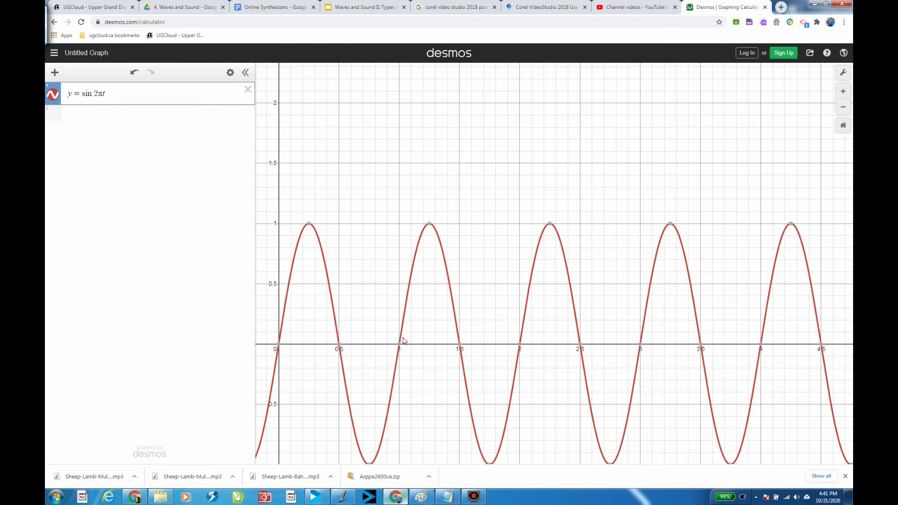
- Try dividing y = sin 2πt by 6, and remove the division again
type("/6")
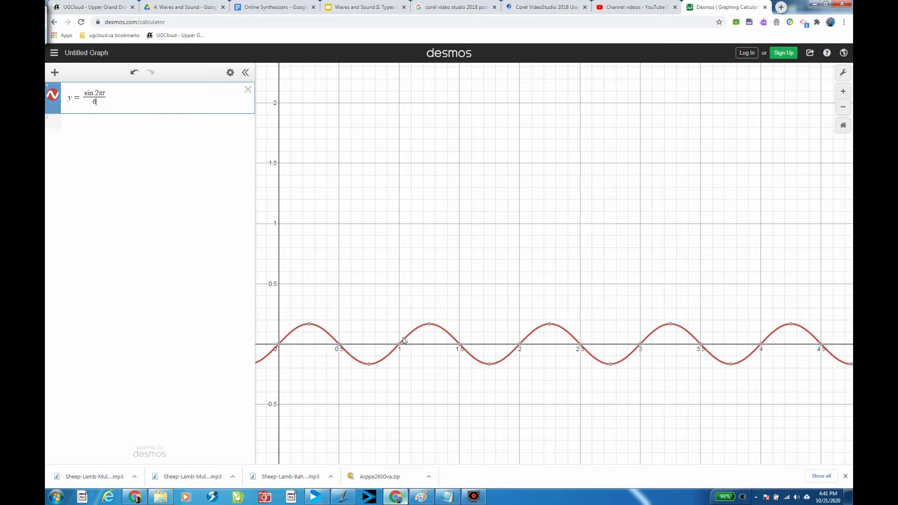
key("BackSpace")
key("BackSpace")
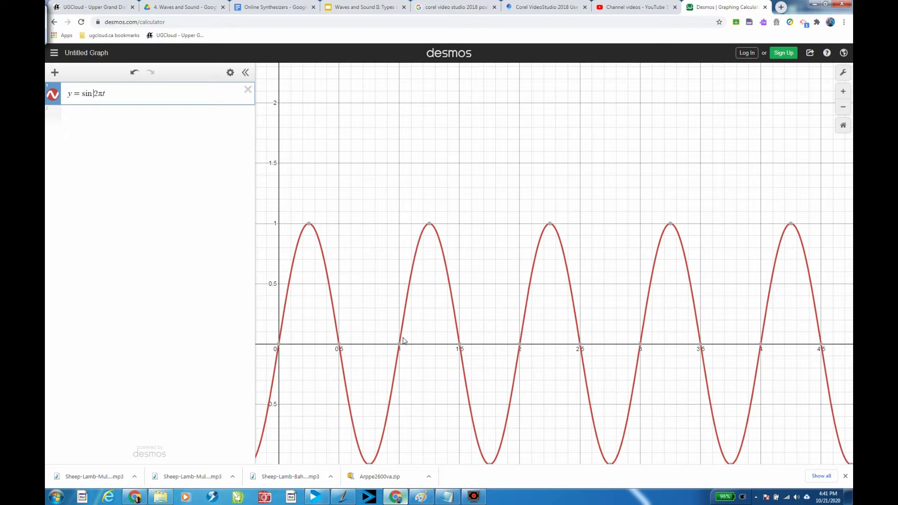
- Enclose the sine argument in parentheses and divide it by 6, so the expression reads y = sin(2πt/6)
type("(2πx")
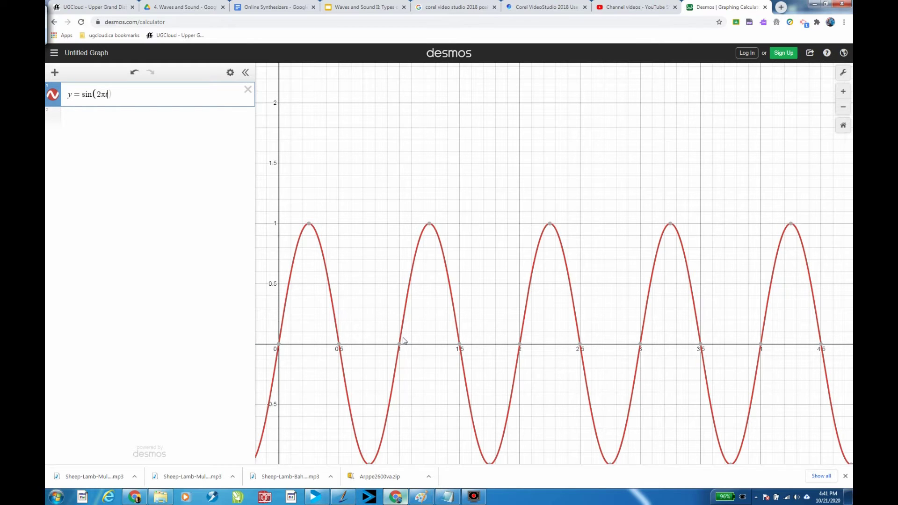
type("/6")
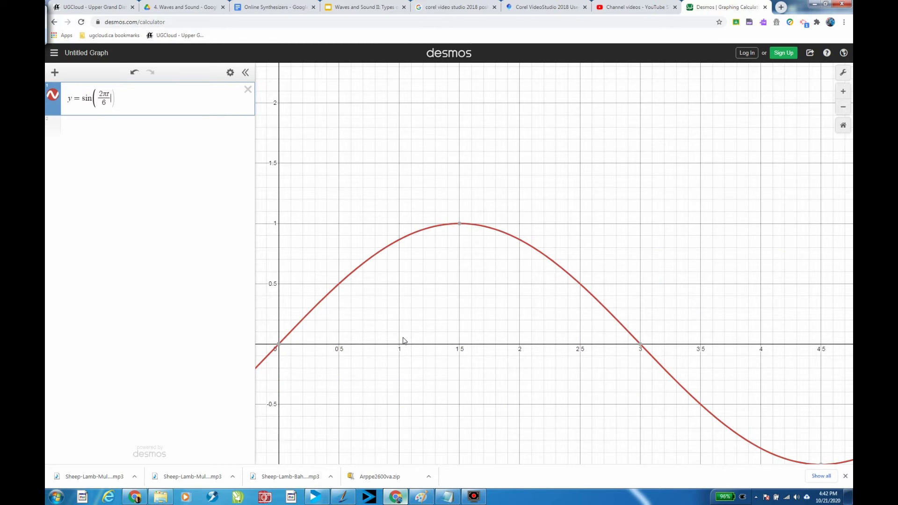
type(")")
scroll(472, 275, "down", 2)
scroll(473, 276, "down", 2)
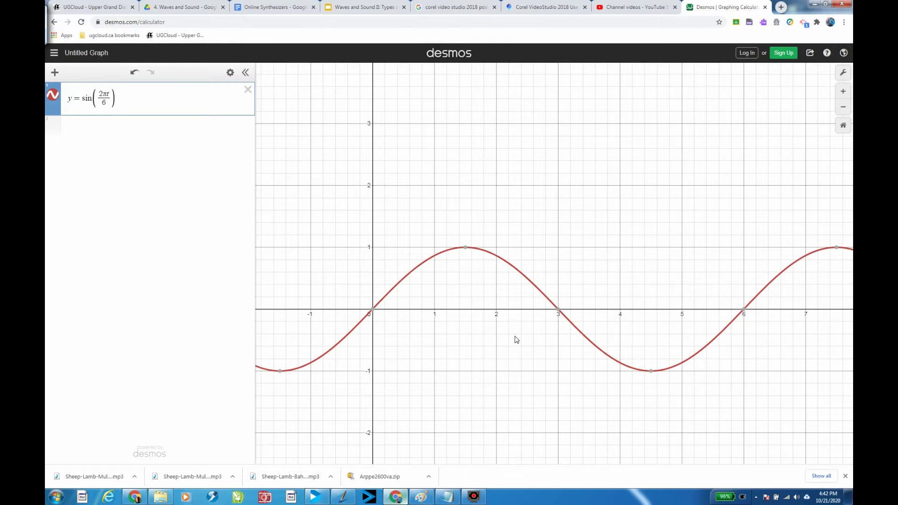
scroll(515, 339, "down", 1)
left_click_drag(553, 351, 441, 310)
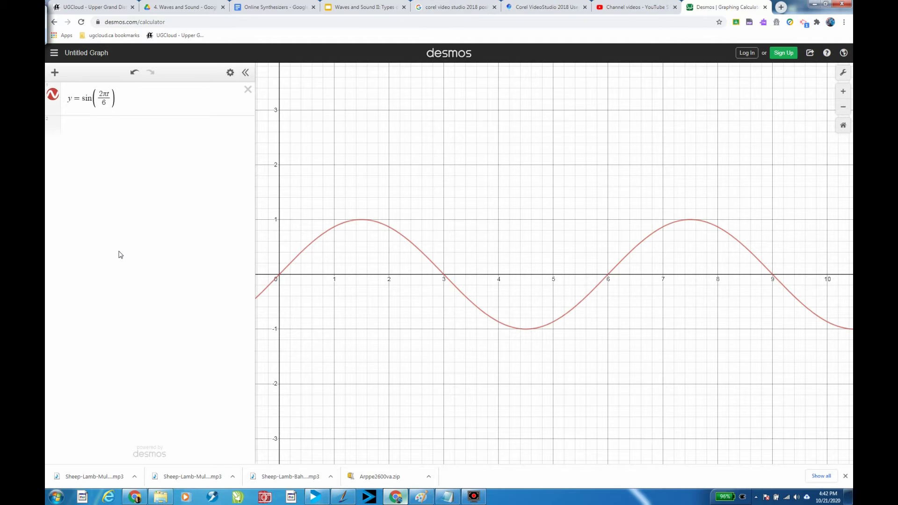
- Add a second expression, y = sin 2πt, below the first one
left_click(108, 131)
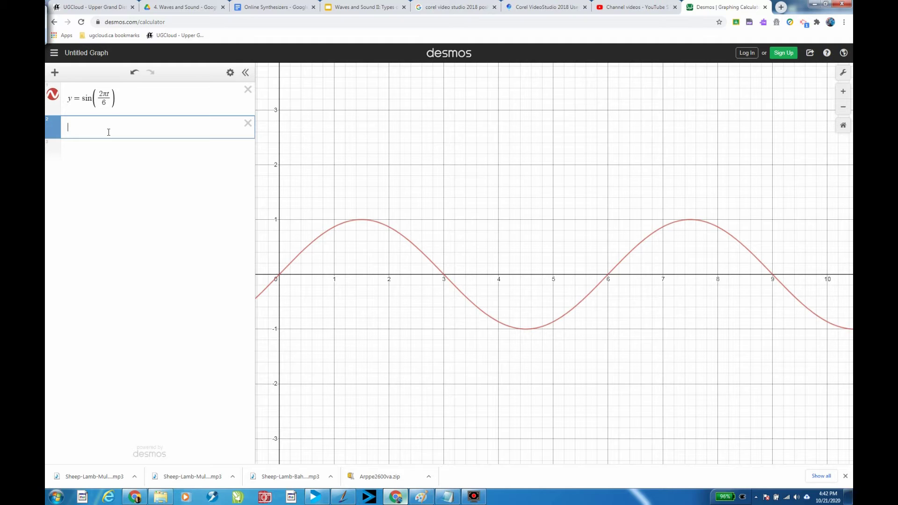
type("y")
type("= ")
type("sin")
type("2pit")
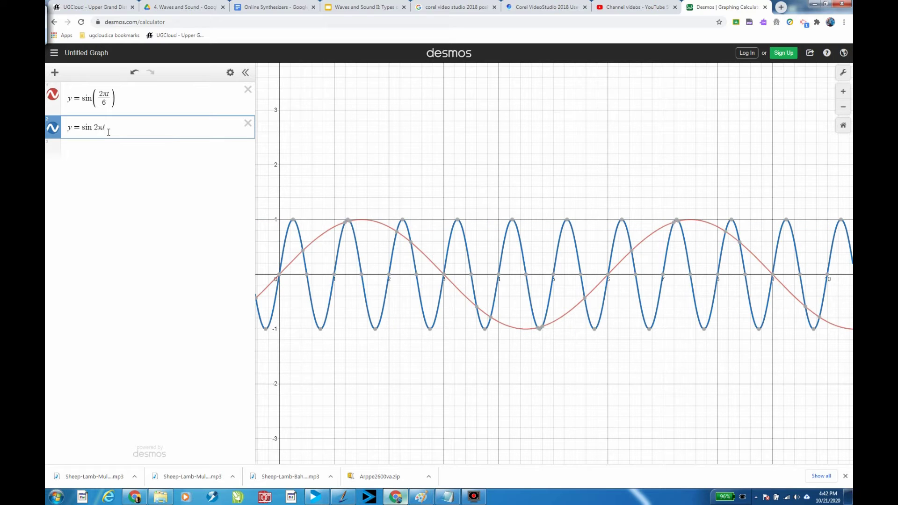
- Try dividing the second expression by 6, and remove the division again
type("/6")
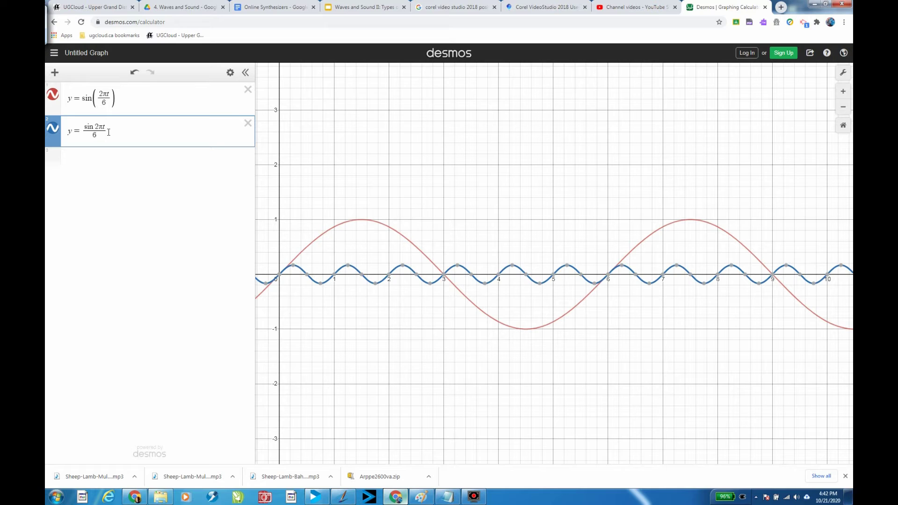
key("BackSpace")
key("BackSpace")
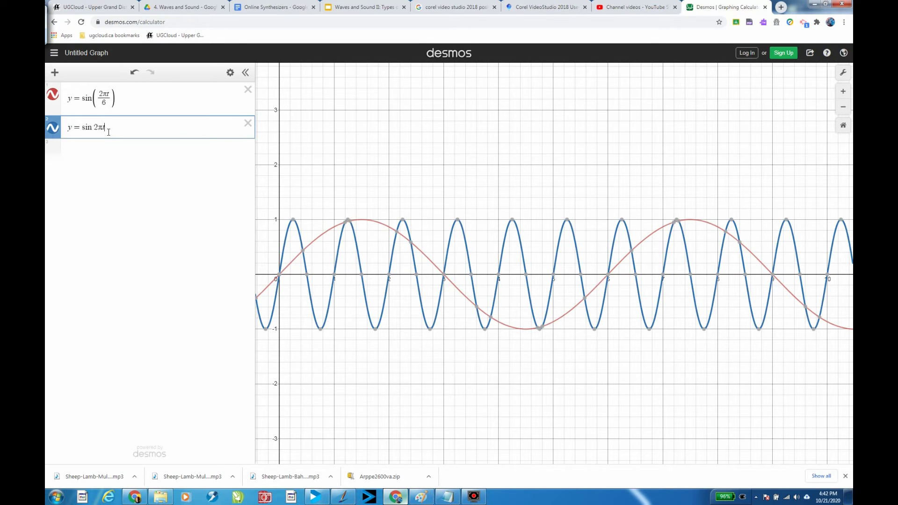
- Enclose sin 2πt in parentheses in the second expression, making it y = (sin 2πt)
type(")")
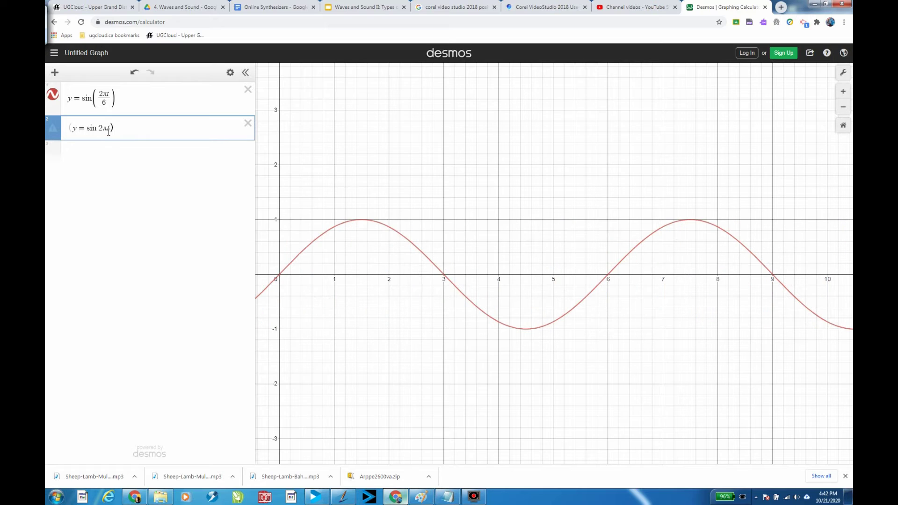
key("Left")
key("Left")
key("Left")
key("Left")
type("(")
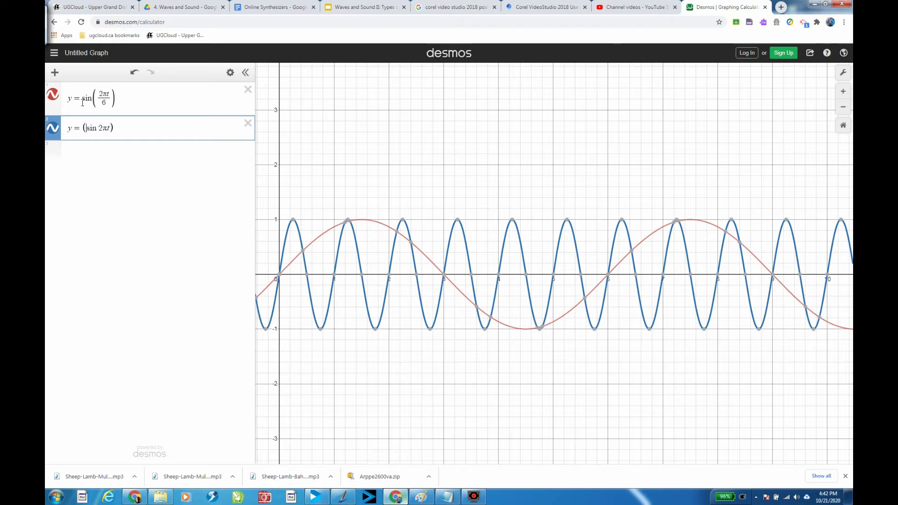
- Multiply the second expression by a copy of sin(2πt/6) from the first, and hide the first curve
left_click_drag(82, 98, 105, 94)
key("ctrl+c")
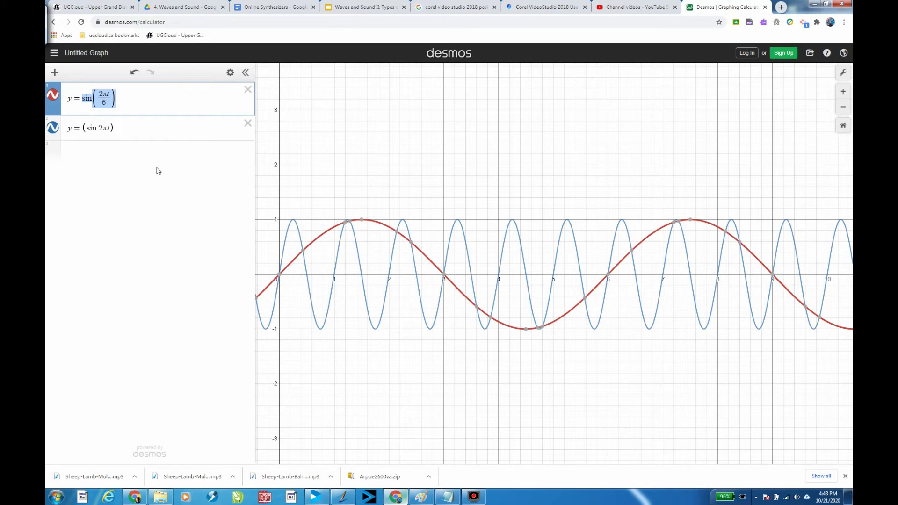
left_click(129, 128)
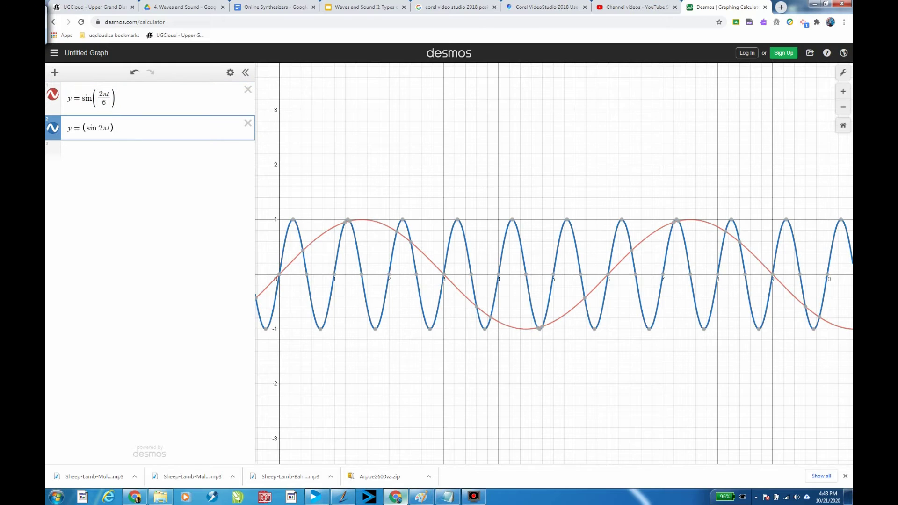
key("ctrl+v")
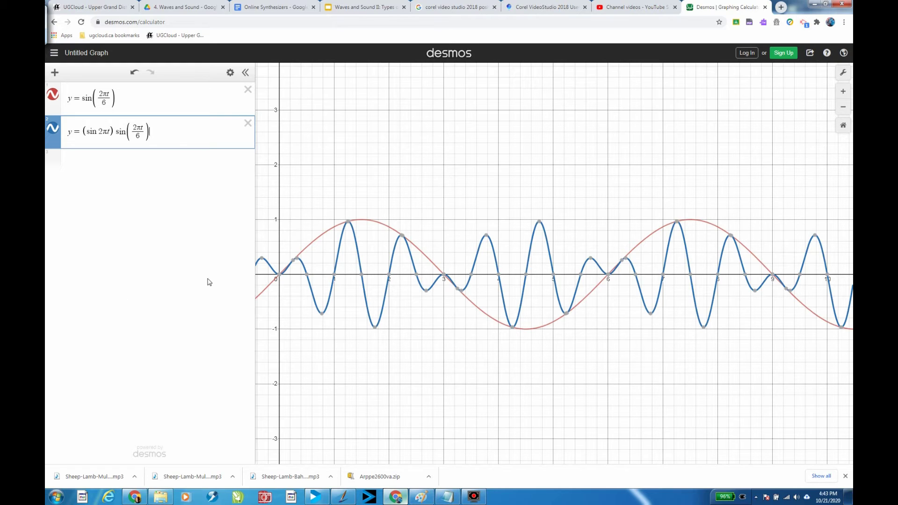
left_click(53, 96)
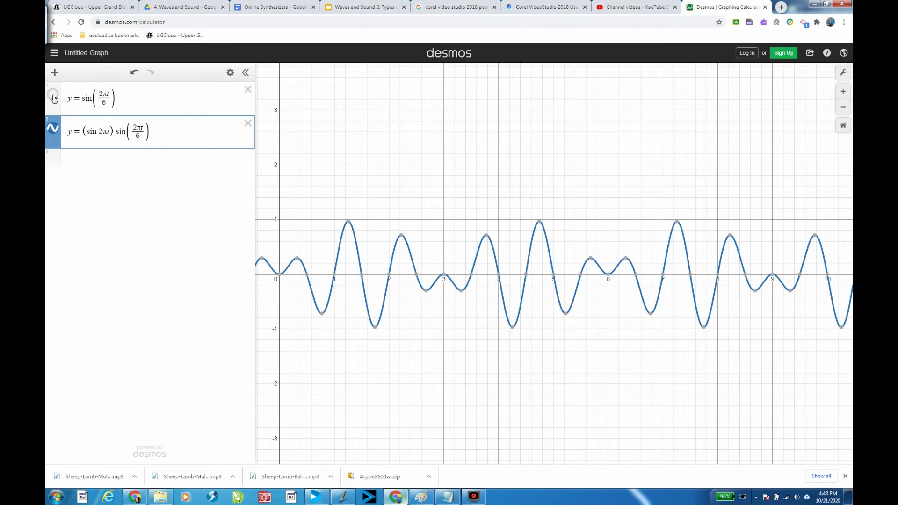
- Multiply the second expression by t², making it y = (sin 2πt) sin(2πt/6) t², and inspect the wider graph
left_click(158, 129)
type("t^2")
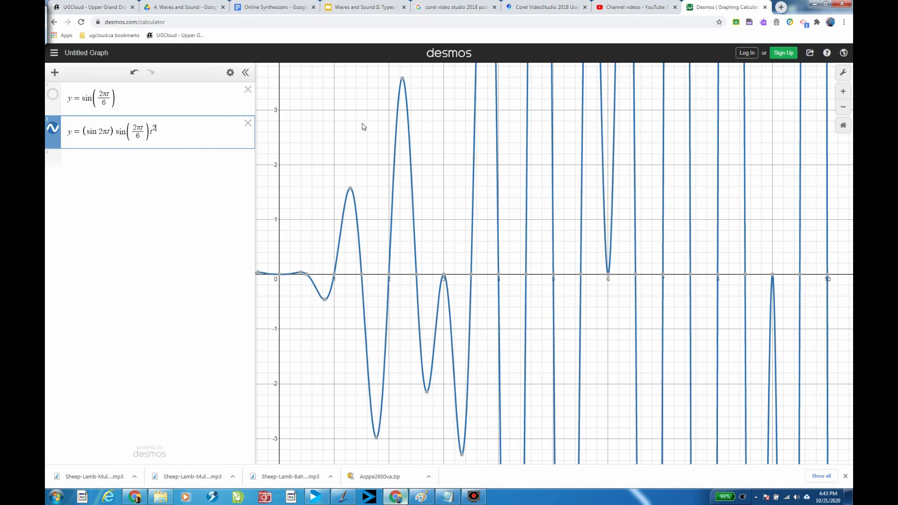
scroll(364, 213, "down", 5)
scroll(366, 214, "down", 5)
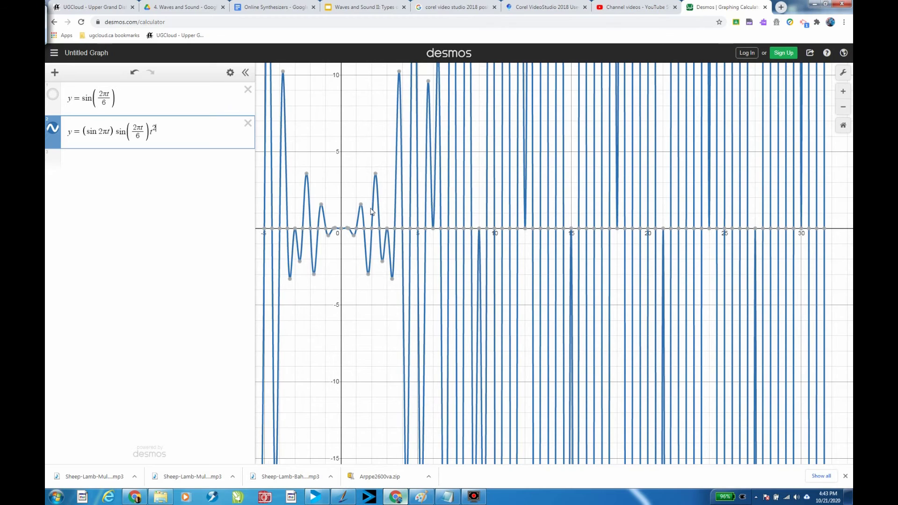
scroll(371, 211, "down", 2)
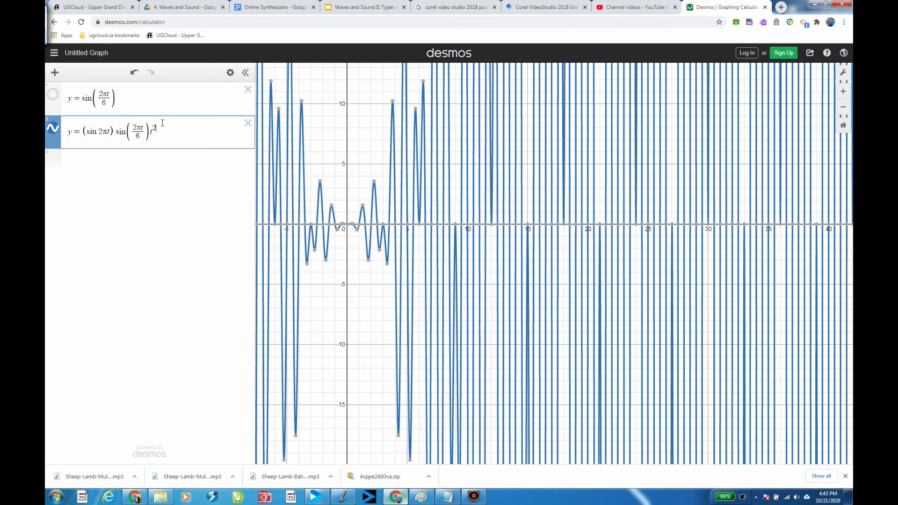
- Change the exponent of t in the second expression to .8 and inspect the wider graph
key("BackSpace")
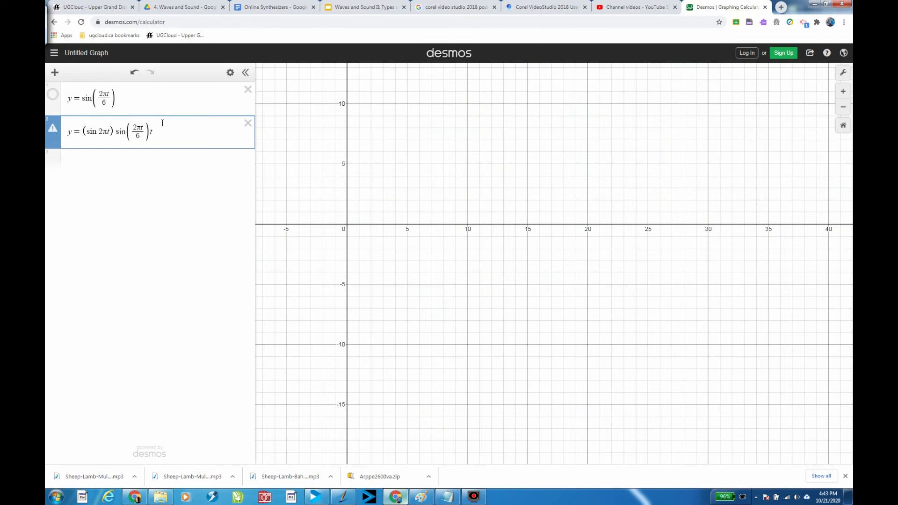
type("8")
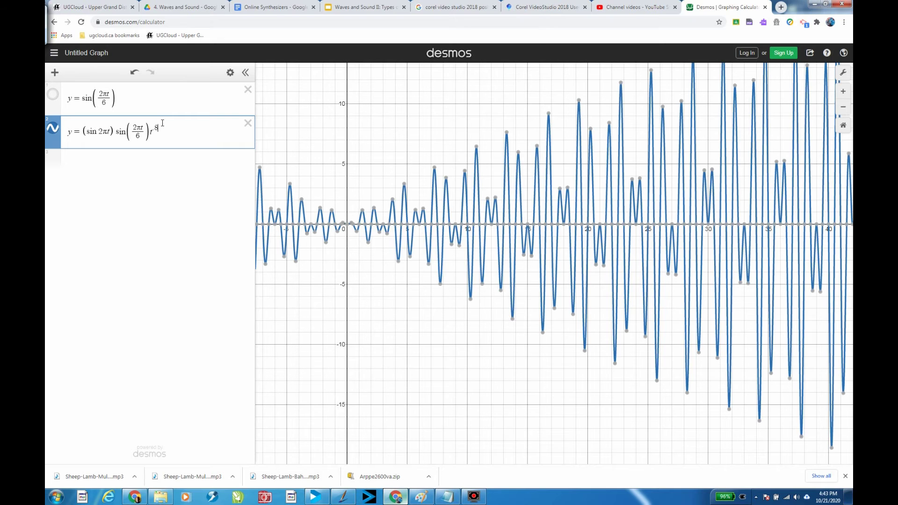
scroll(406, 321, "down", 3)
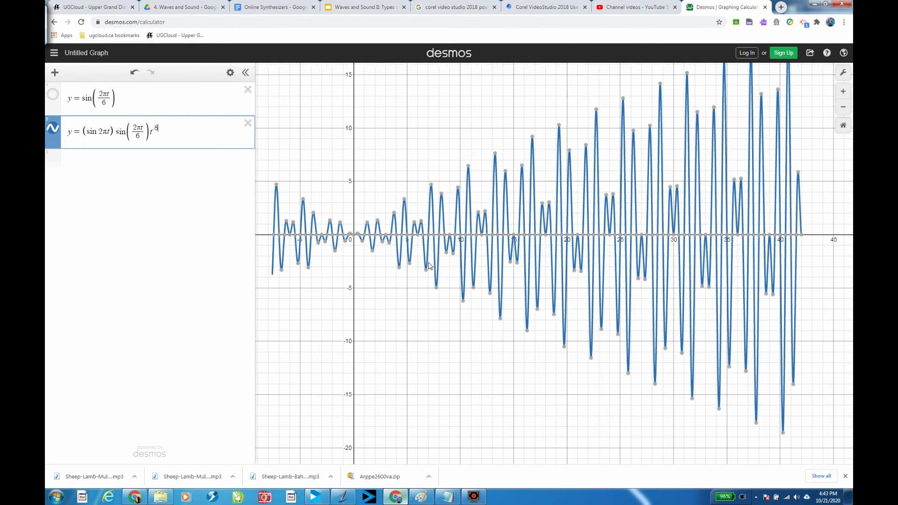
scroll(430, 266, "down", 2)
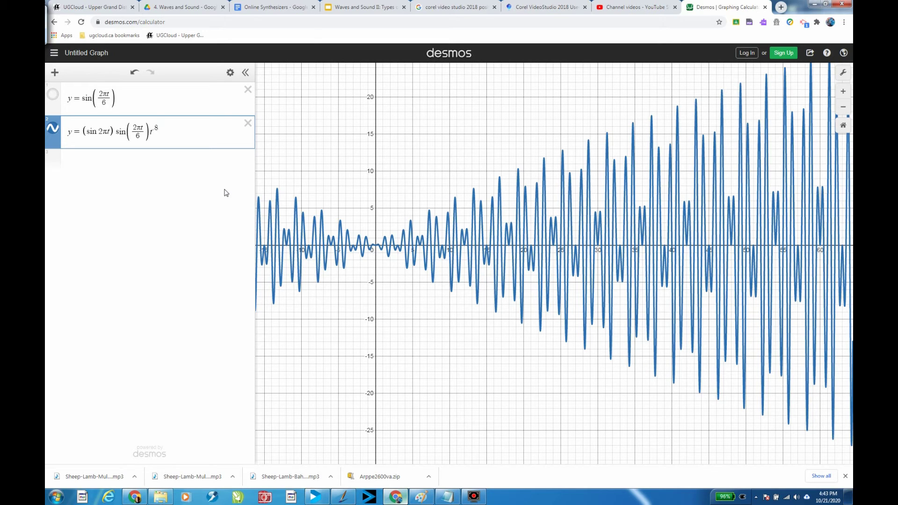
- Remove the power-of-t factor from the second expression, making it y = (sin 2πt) sin(2πt/6)
key("BackSpace")
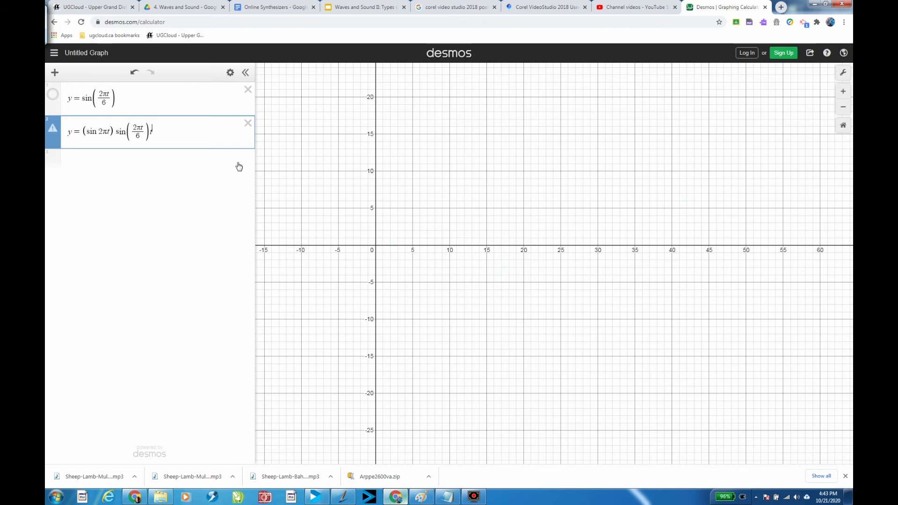
key("BackSpace")
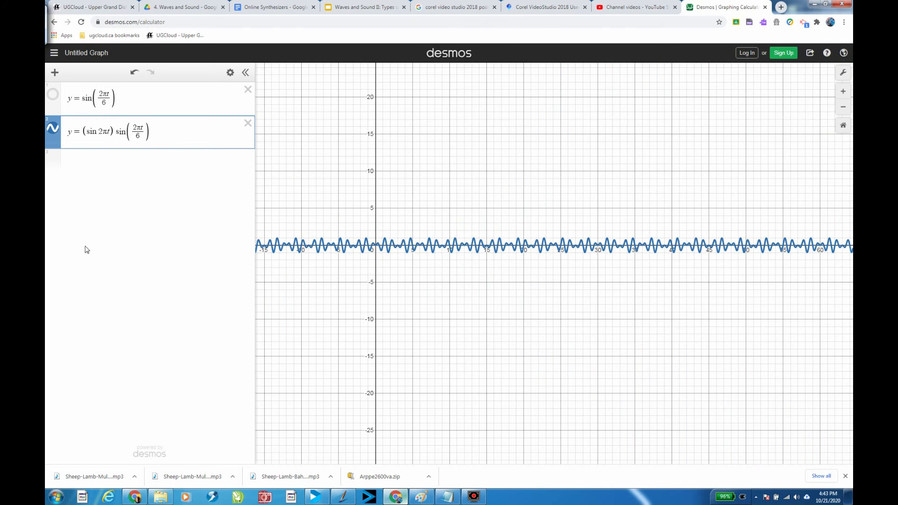
scroll(351, 202, "up", 2)
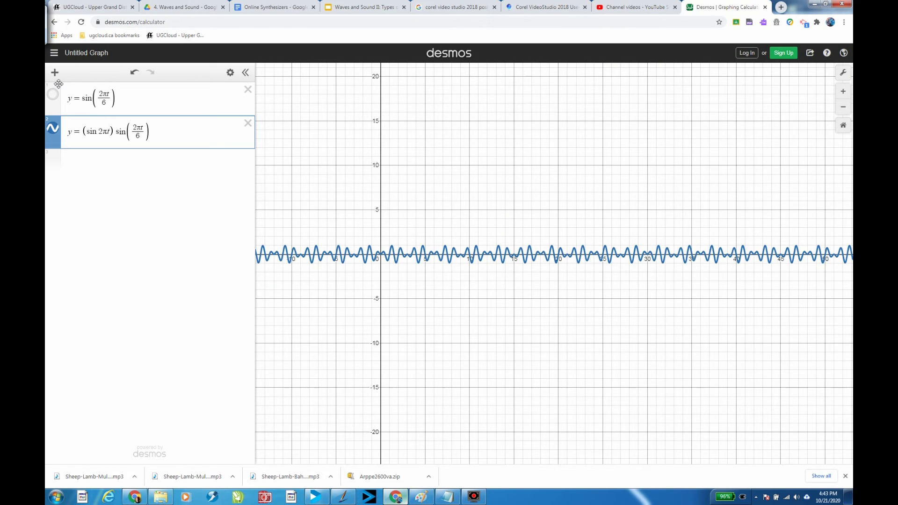
- Show the first curve again and shift it up by 5, making it y = sin(2πt/6) + 5
left_click(53, 95)
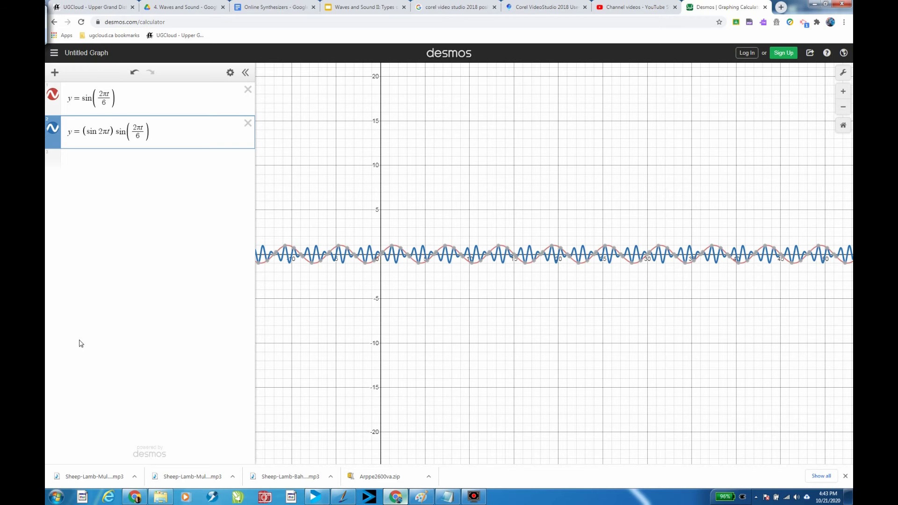
left_click(134, 101)
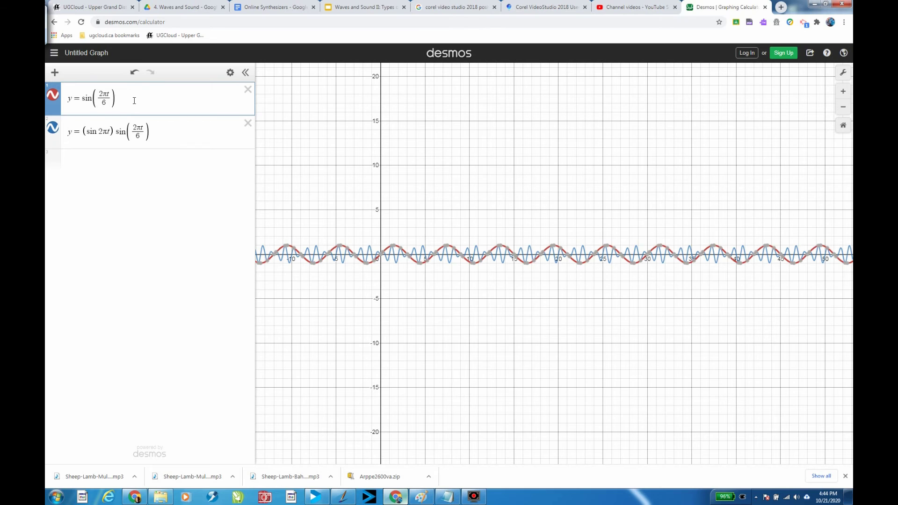
type("+")
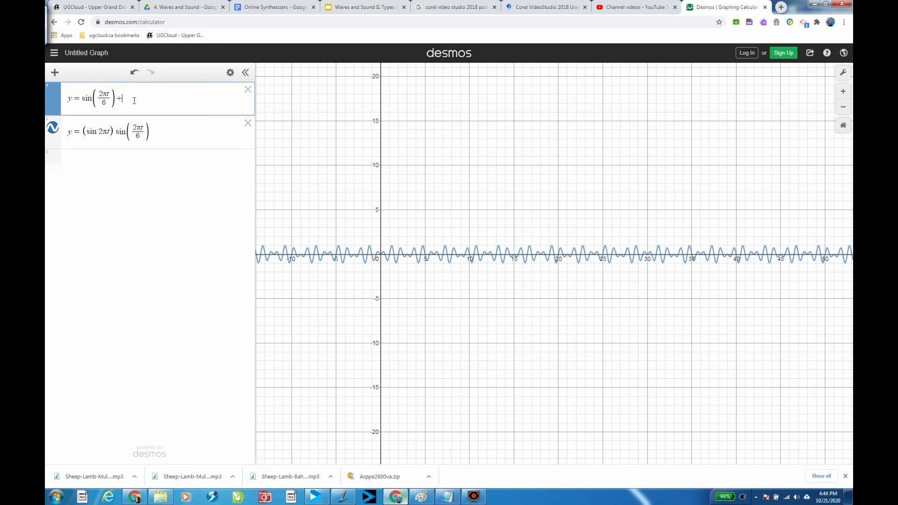
type("5")
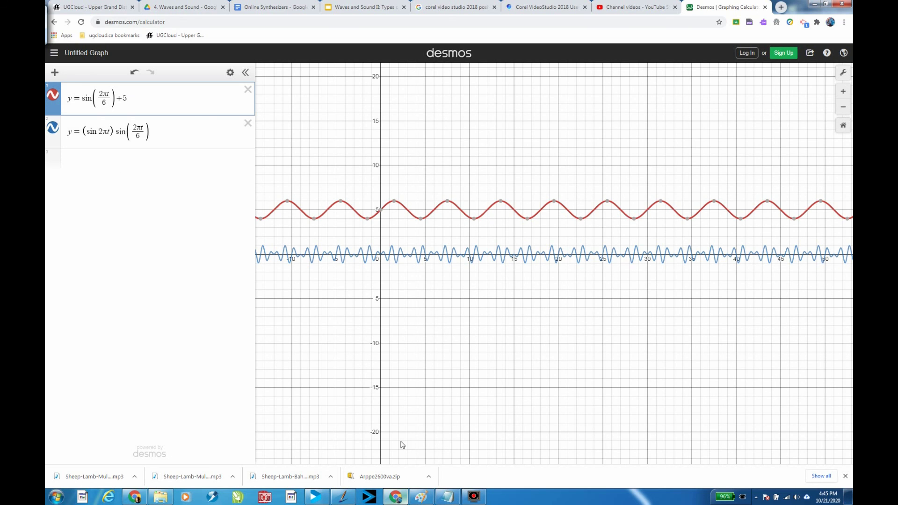
- Add the two sine terms in the second expression instead of multiplying them, making it y = (sin 2πt) + sin(2πt/6)
scroll(351, 244, "up", 5)
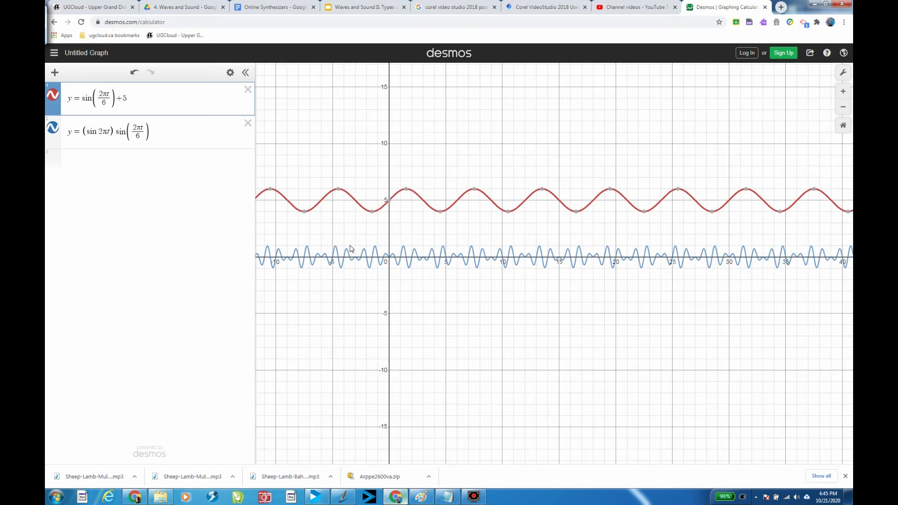
left_click(117, 133)
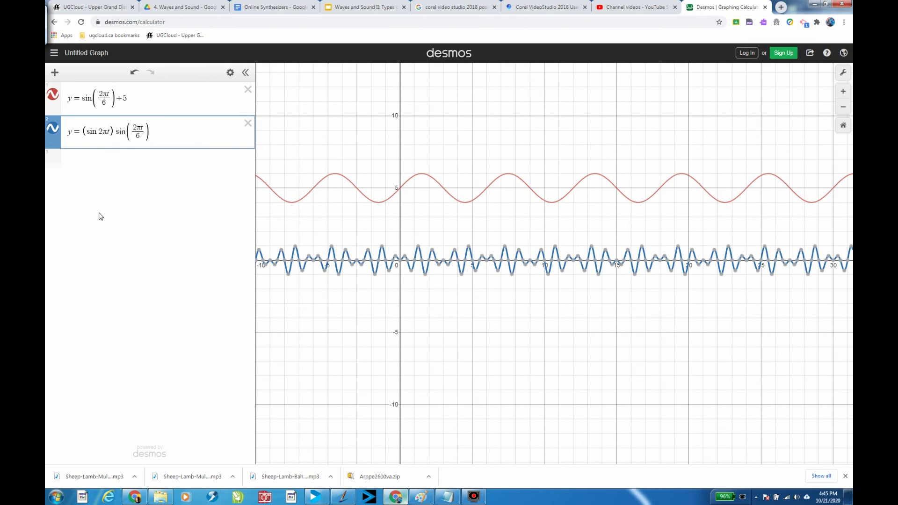
type("+")
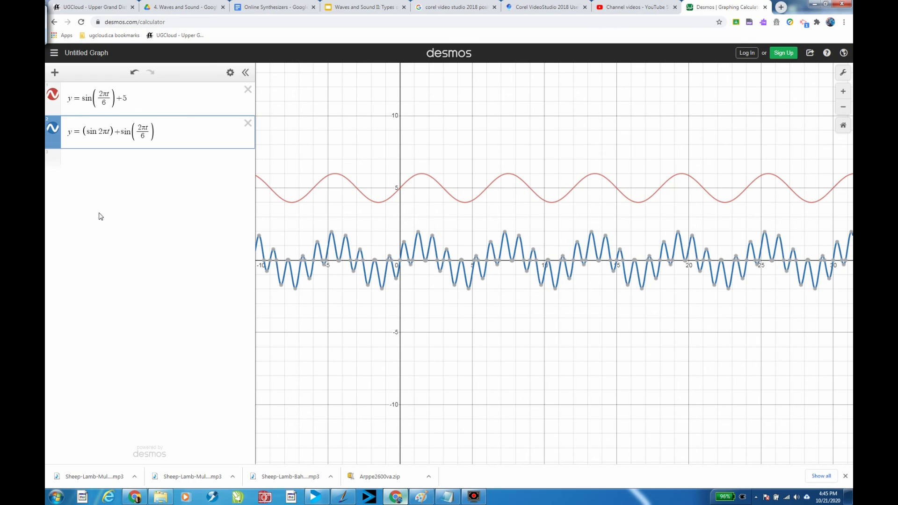